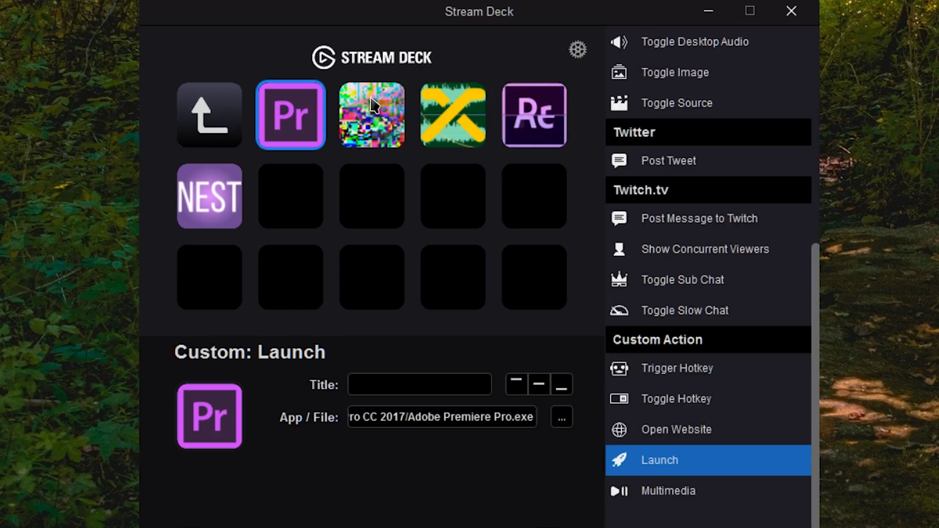
Show the Custom: Trigger Hotkey action assigned to the third Stream Deck key
left_click(374, 105)
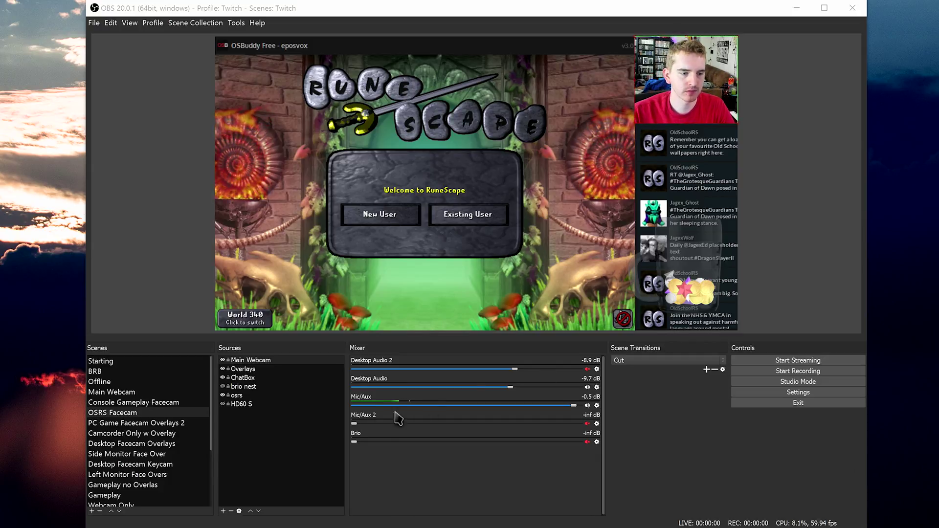
Add the existing Brio video capture device to OSRS Facecam, shrunk into the top-right corner
left_click(224, 361)
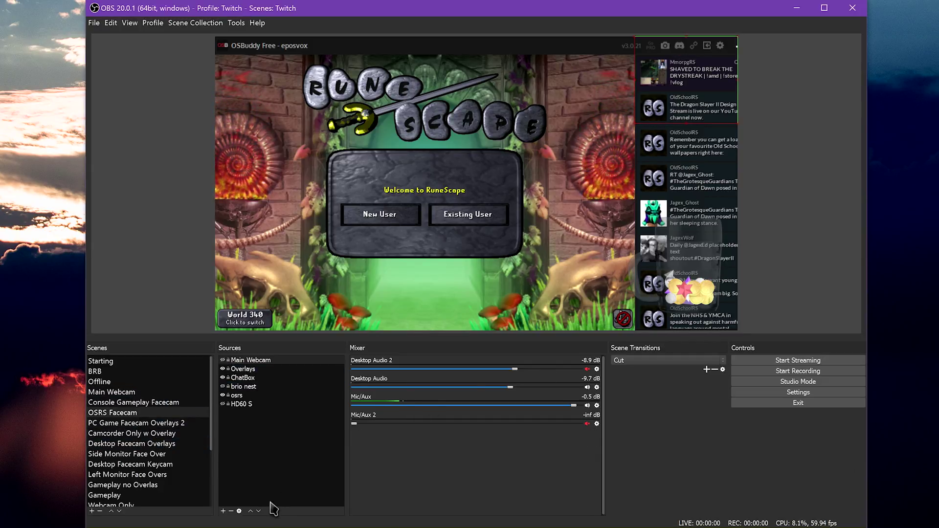
left_click(223, 511)
left_click(279, 482)
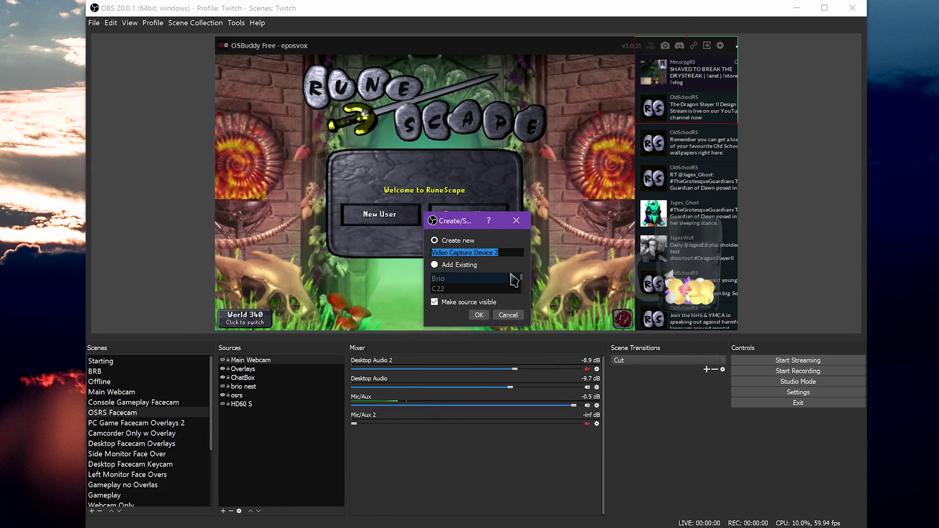
mouse_move(528, 328)
left_mouse_down()
mouse_move(556, 336)
mouse_move(586, 375)
left_mouse_up()
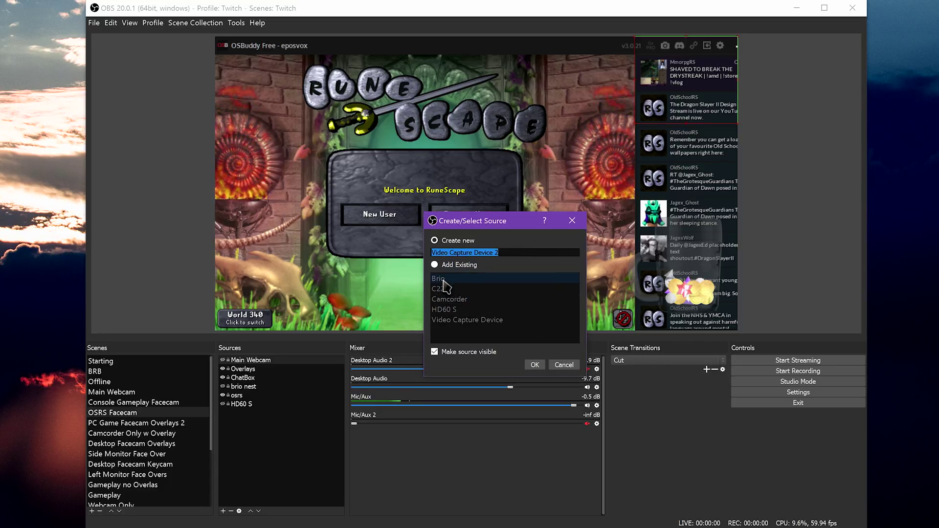
left_click(541, 365)
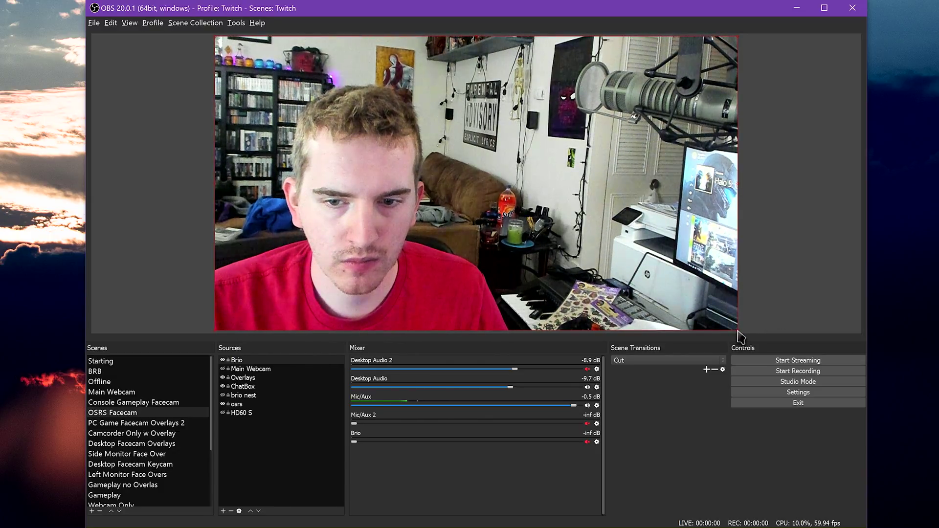
mouse_move(739, 338)
left_mouse_down()
mouse_move(565, 155)
mouse_move(686, 142)
left_mouse_up()
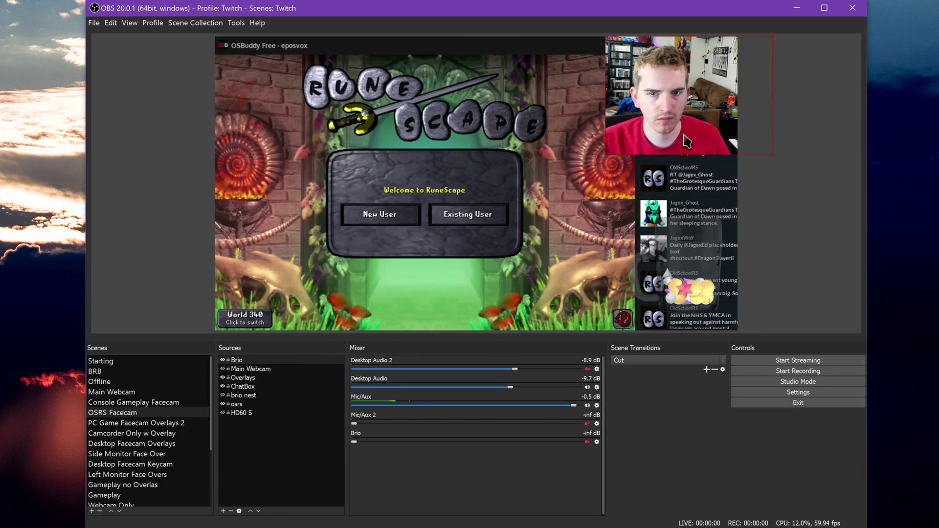
left_click(166, 394)
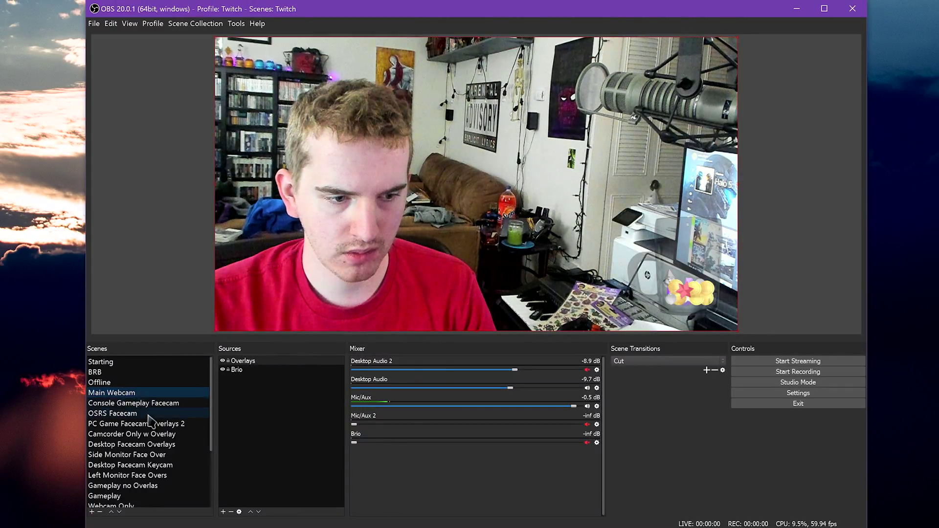
scroll(147, 440, "down", 3)
Preview the cropped webcam in the brio nest scene
left_click(123, 477)
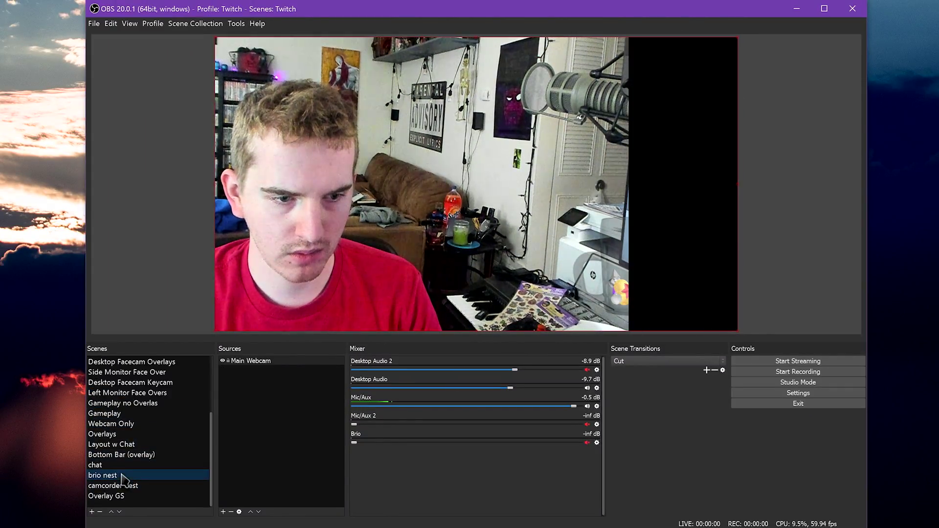
scroll(142, 448, "up", 3)
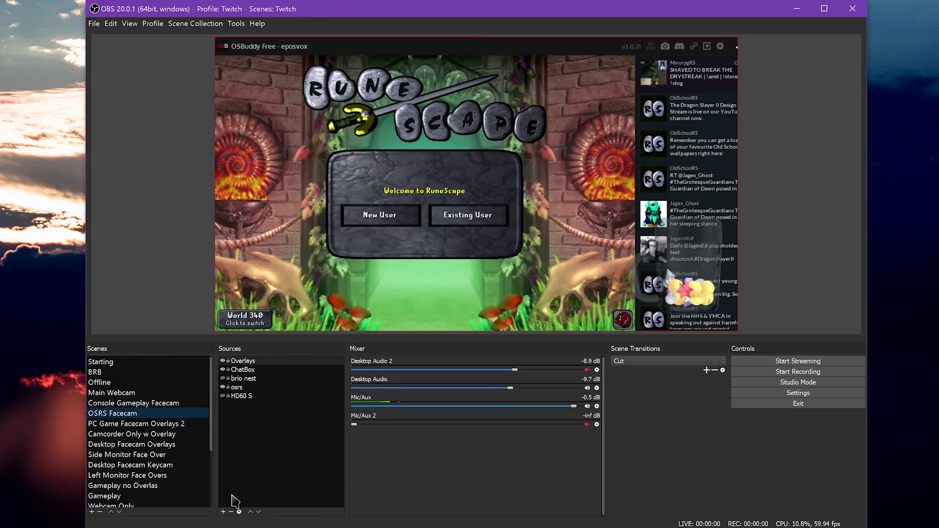
Keep brio nest on top in OSRS Facecam and review its Crop/Pad filter
left_click(222, 511)
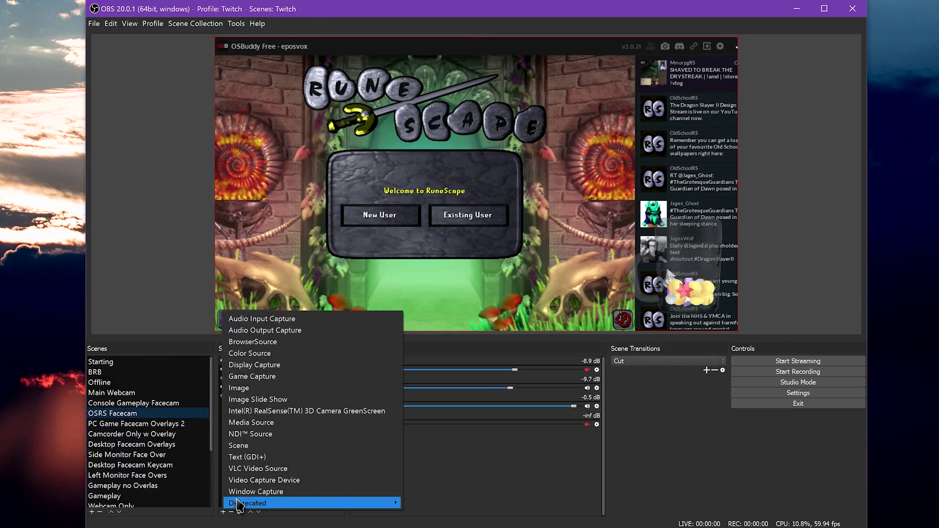
left_click(212, 401)
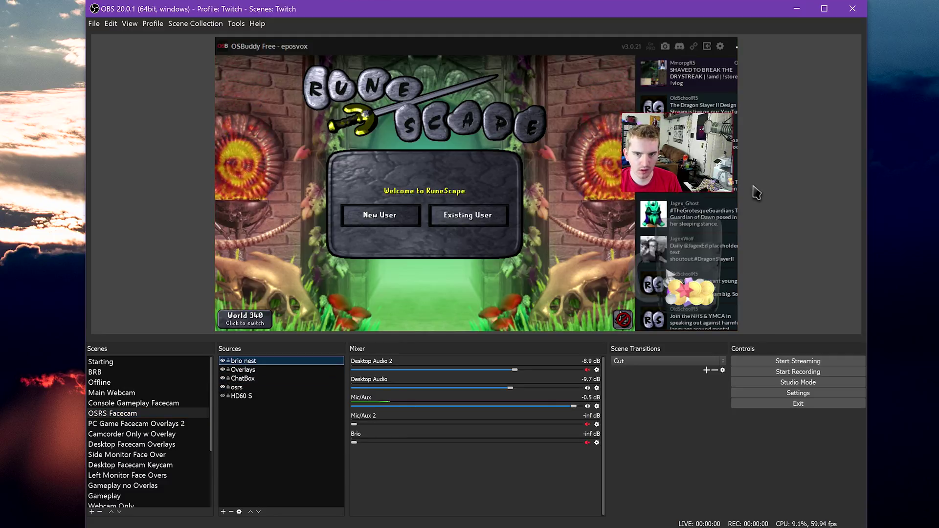
right_click(243, 363)
left_click(279, 527)
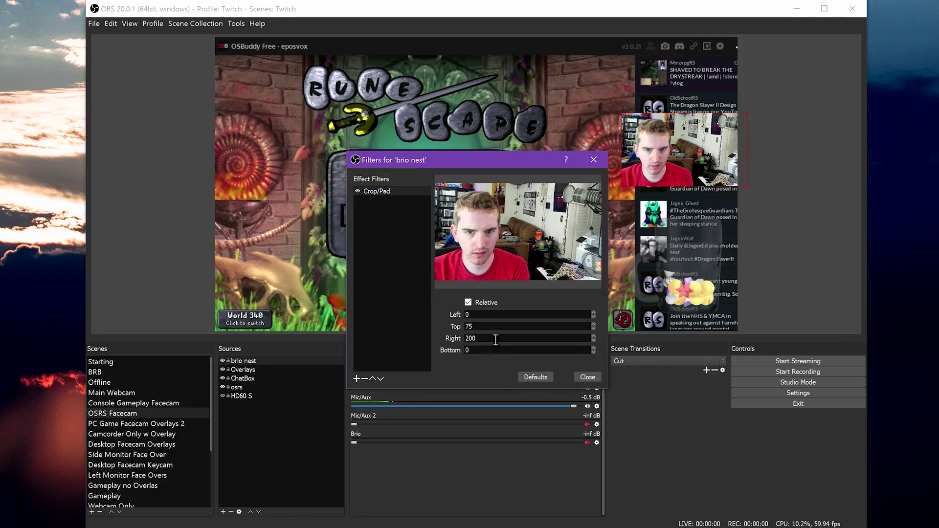
left_click(587, 375)
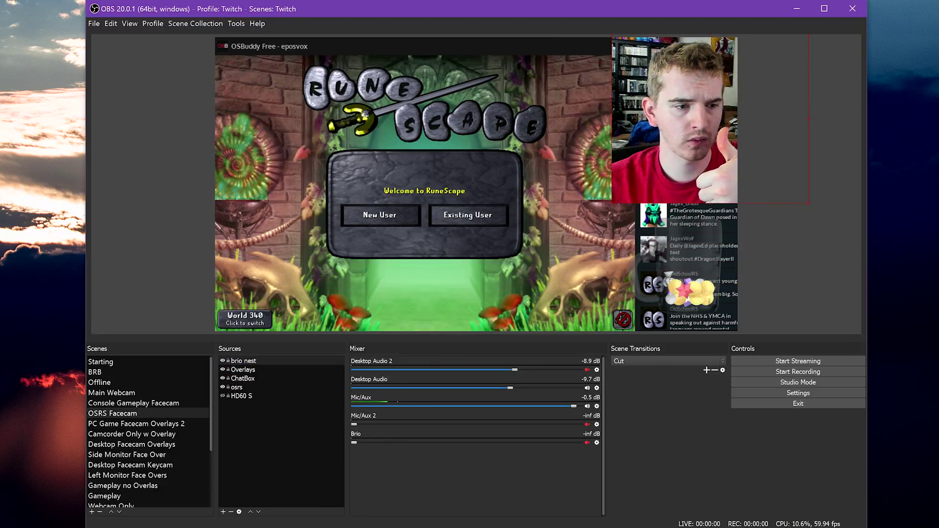
left_click(142, 394)
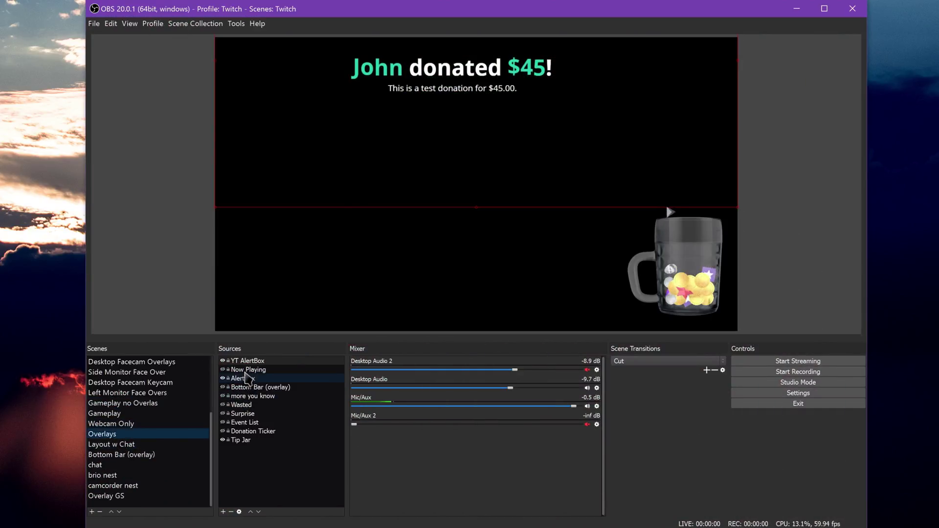
scroll(137, 426, "up", 3)
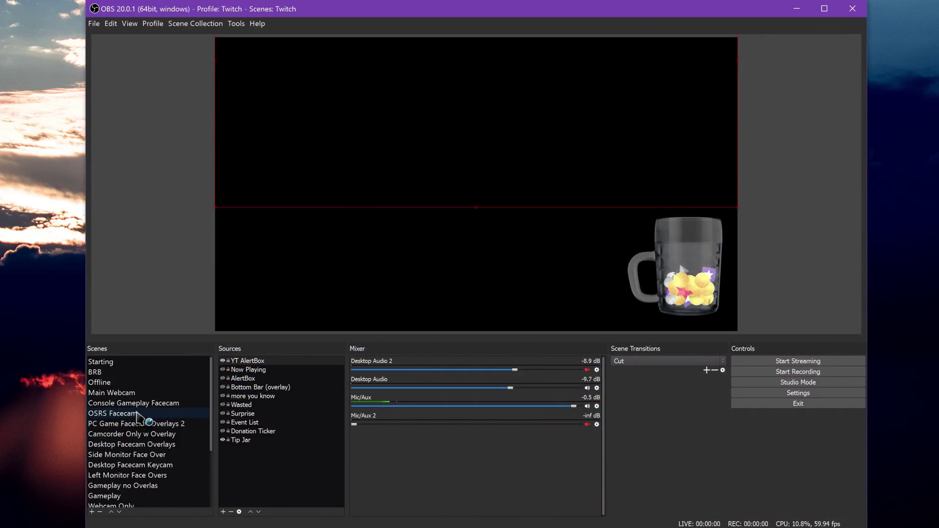
Hide the Tip Jar graphic in Overlays and check the OSRS Facecam result
left_click(137, 415)
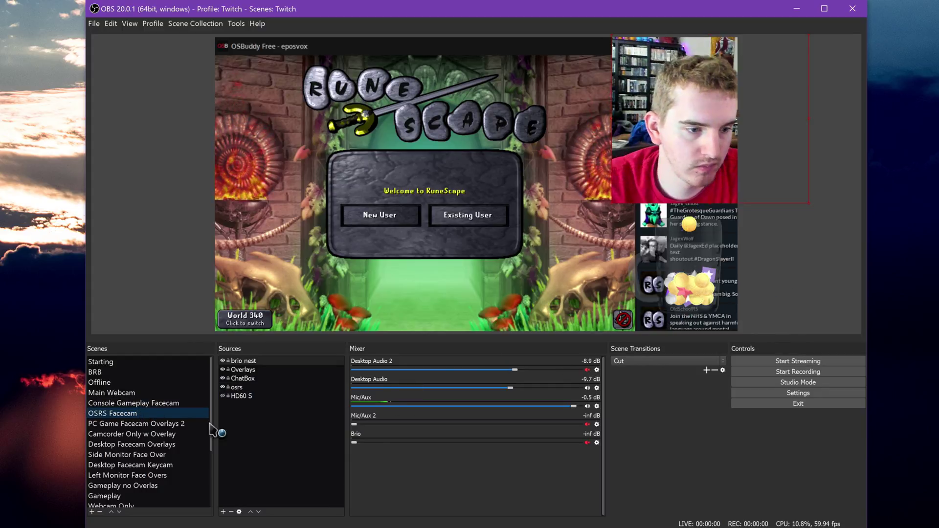
scroll(184, 437, "down", 3)
left_click(112, 434)
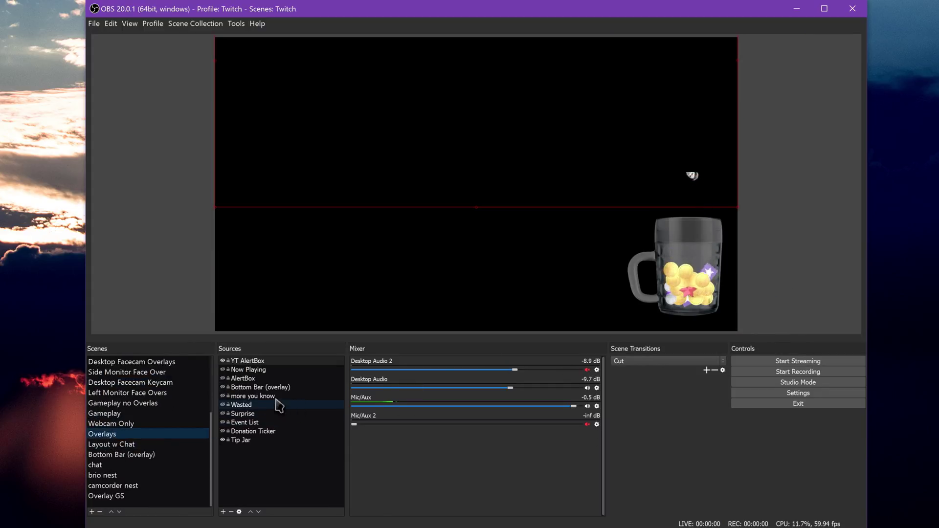
left_click(223, 440)
scroll(197, 444, "up", 3)
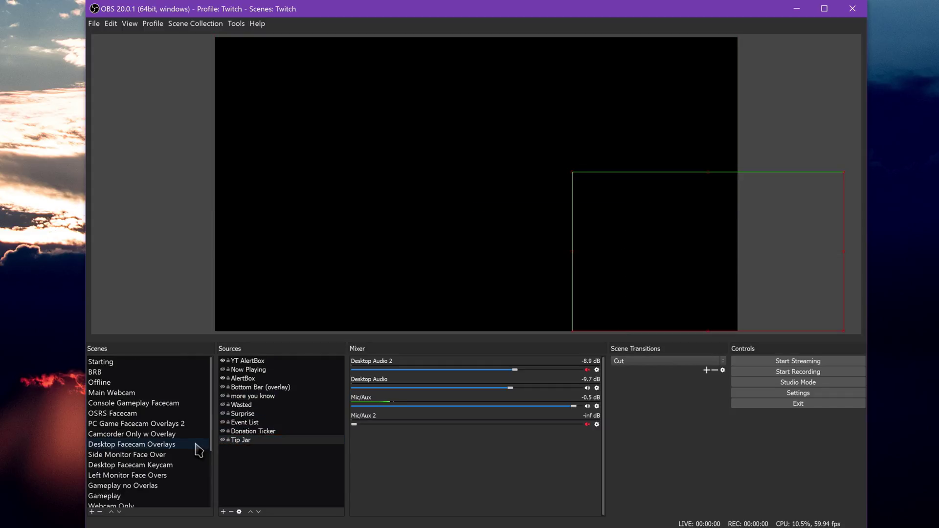
left_click(152, 414)
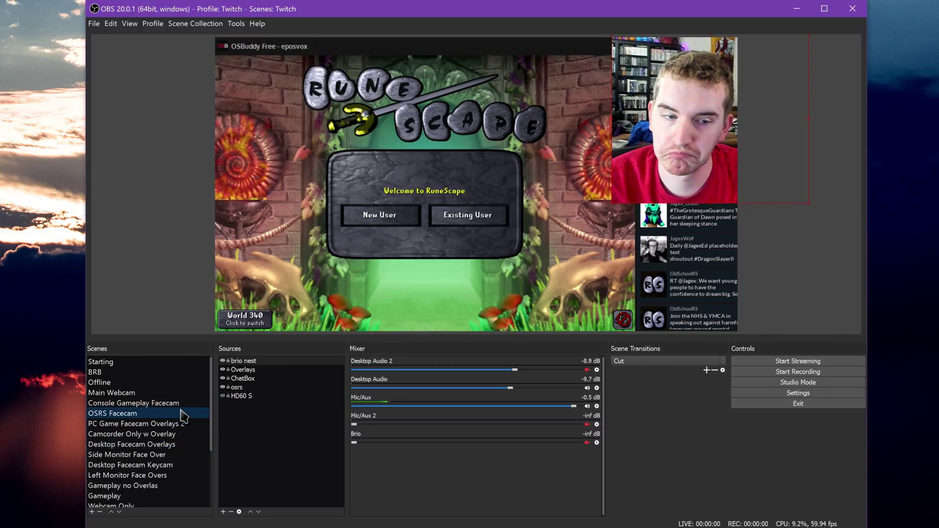
scroll(186, 451, "down", 3)
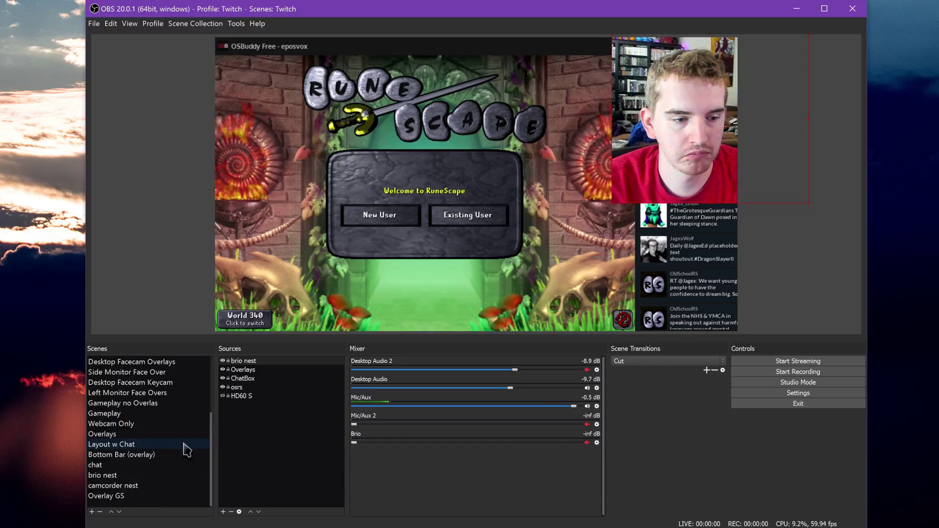
Re-show the Tip Jar mug, centre it on the canvas, and verify over the gameplay
left_click(143, 435)
left_click(223, 441)
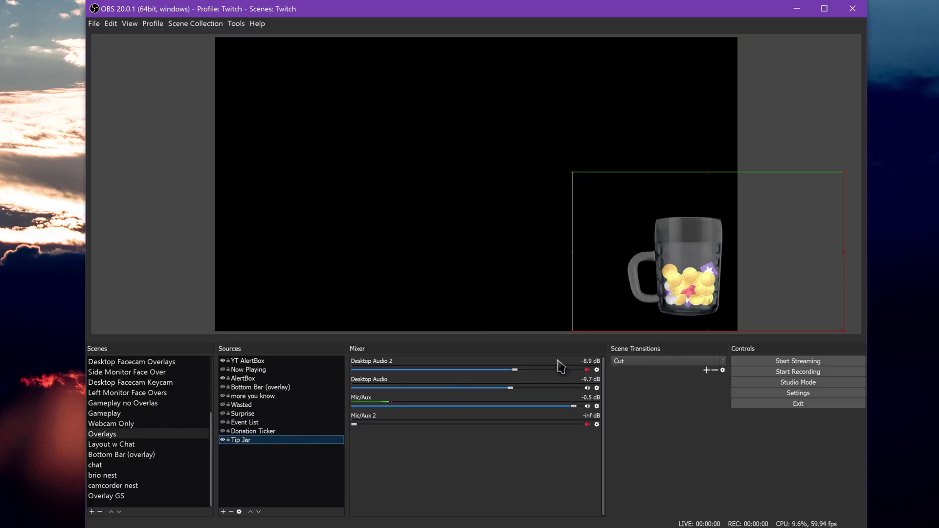
left_click_drag(727, 263, 508, 190)
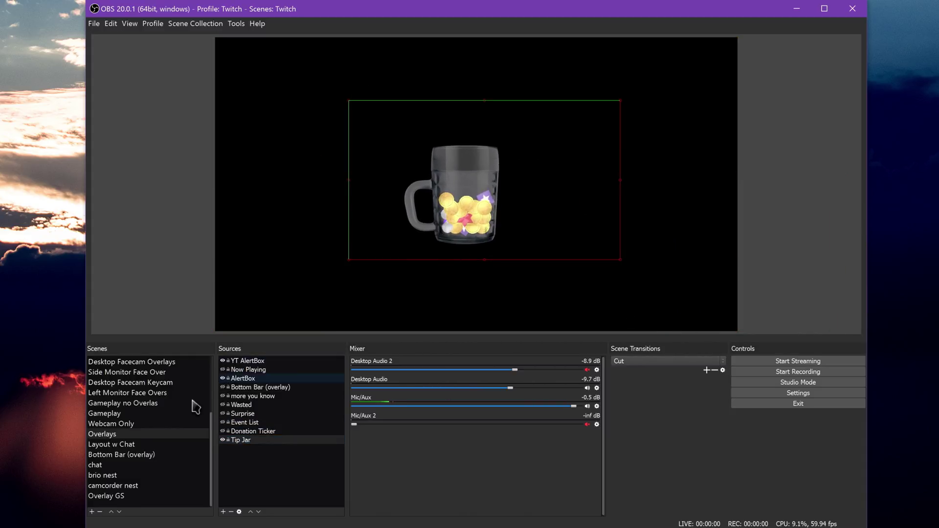
scroll(196, 407, "up", 3)
left_click(125, 413)
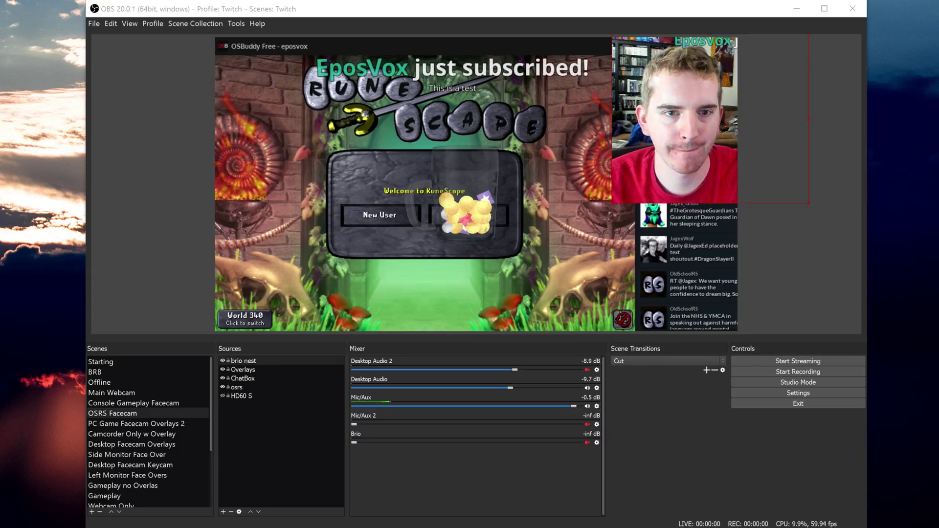
scroll(147, 470, "down", 3)
left_click(102, 435)
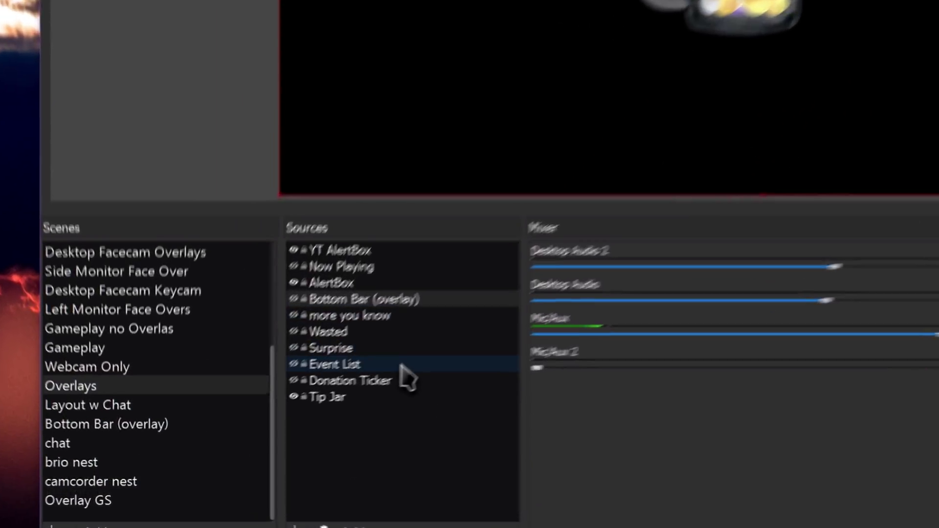
In Bottom Bar (overlay), toggle AlertBox and Top Donator and inspect Recent Donation properties
left_click(266, 442)
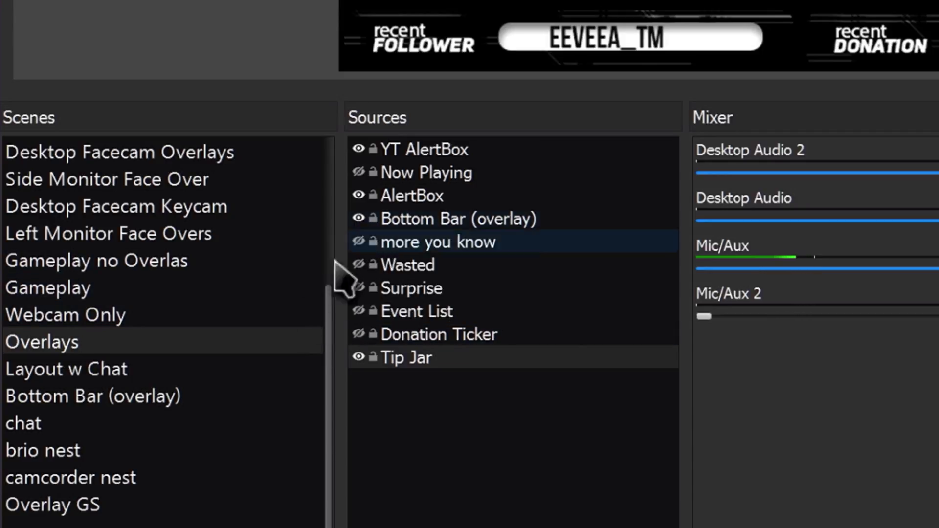
left_click(63, 422)
left_click(183, 397)
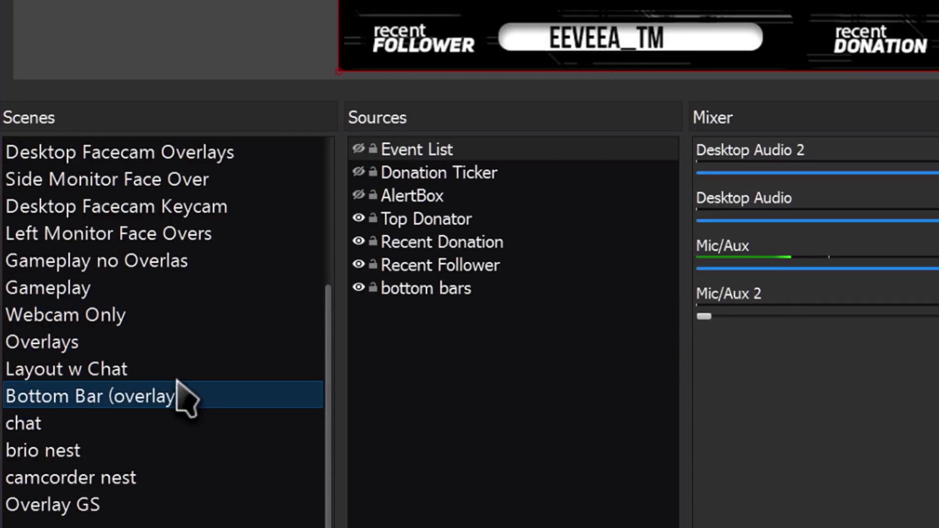
left_click(358, 175)
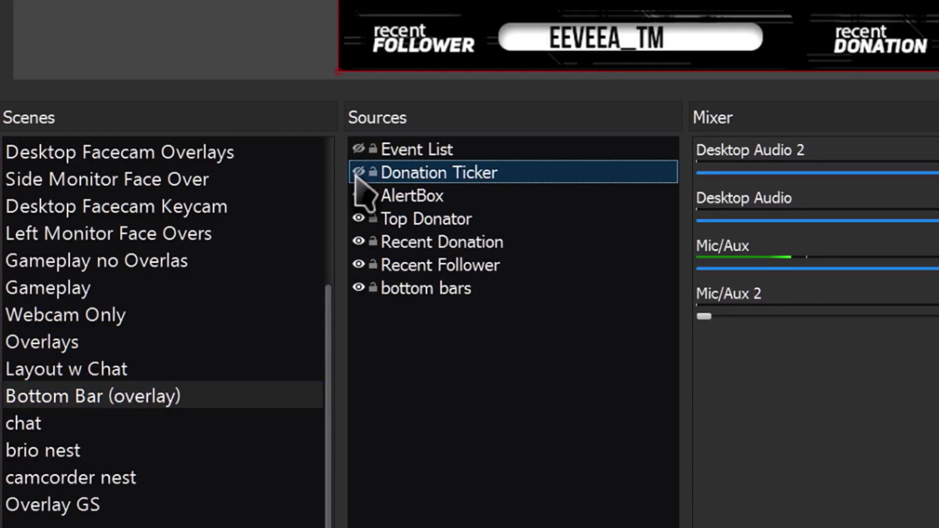
left_click(358, 196)
left_click(359, 219)
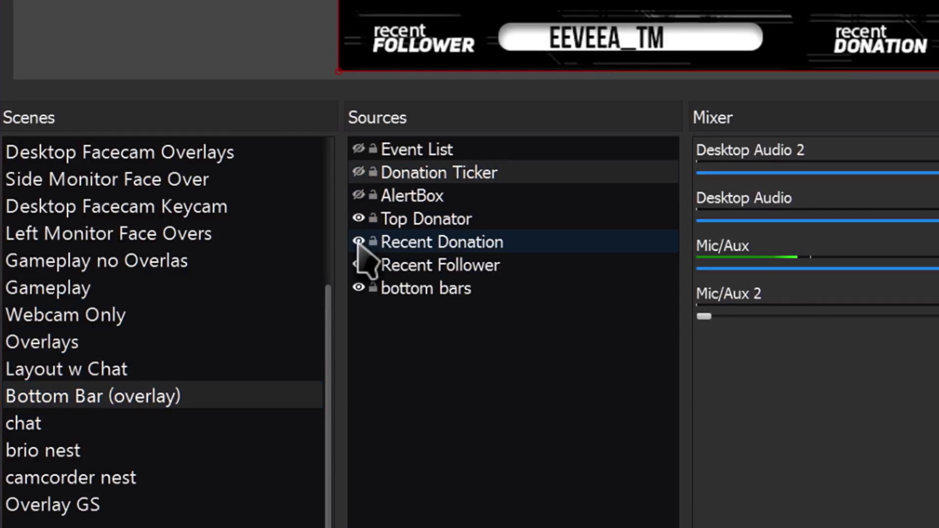
double_click(358, 245)
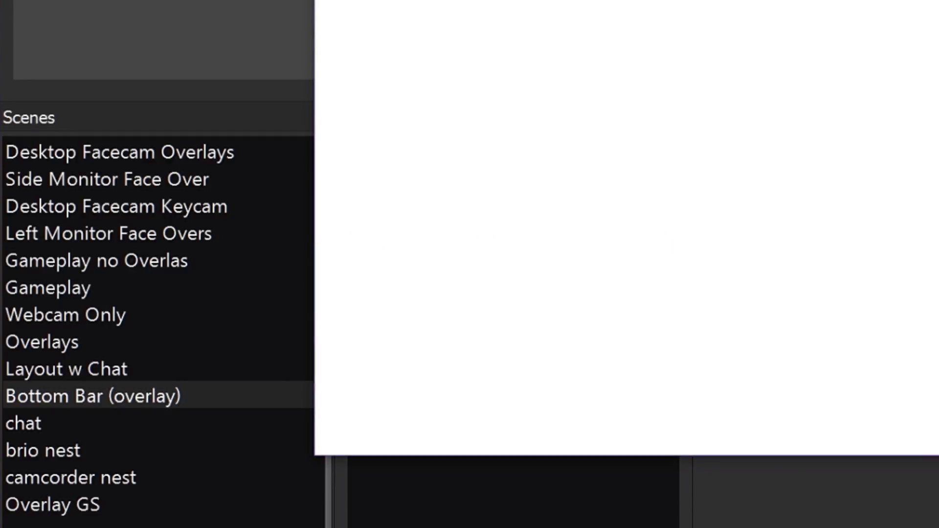
key("Escape")
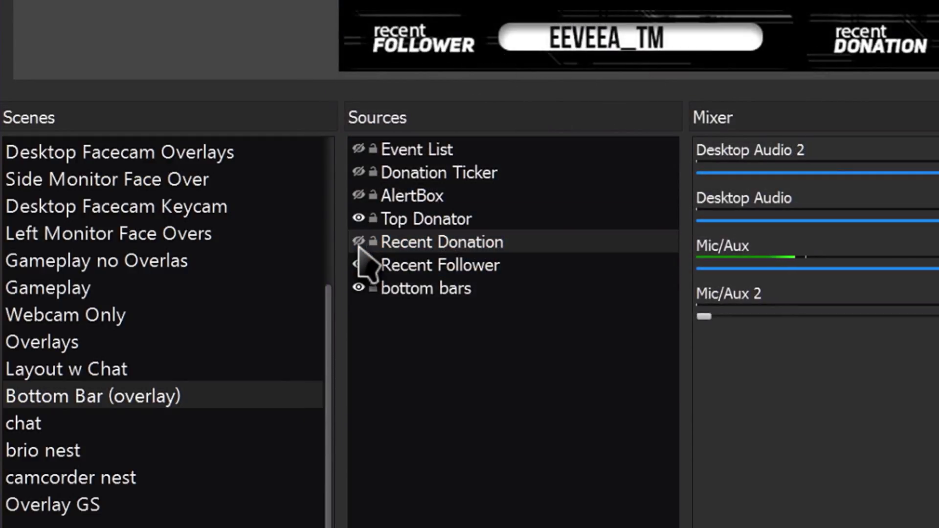
Restore Recent Donation and the bottom bars graphic, then hide the nested bottom bar in Overlays
left_click(359, 248)
left_click(362, 268)
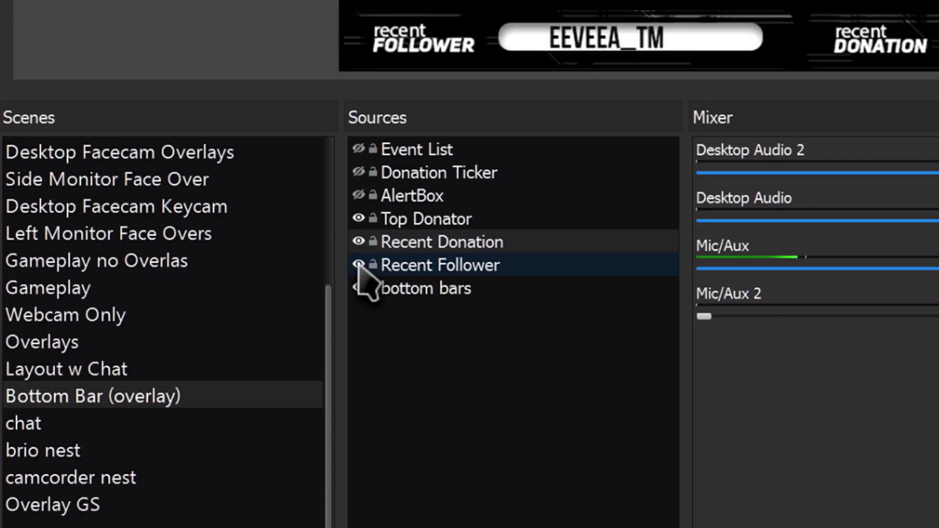
left_click(362, 290)
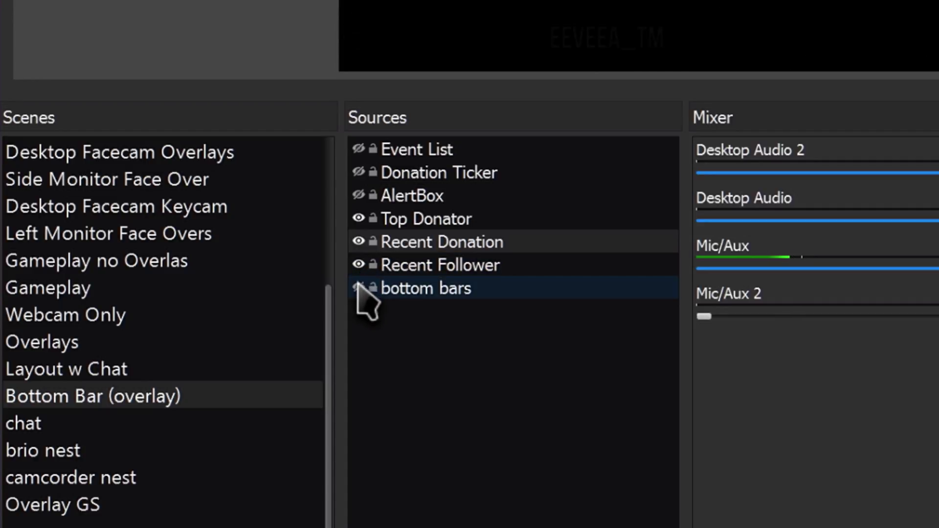
left_click(359, 288)
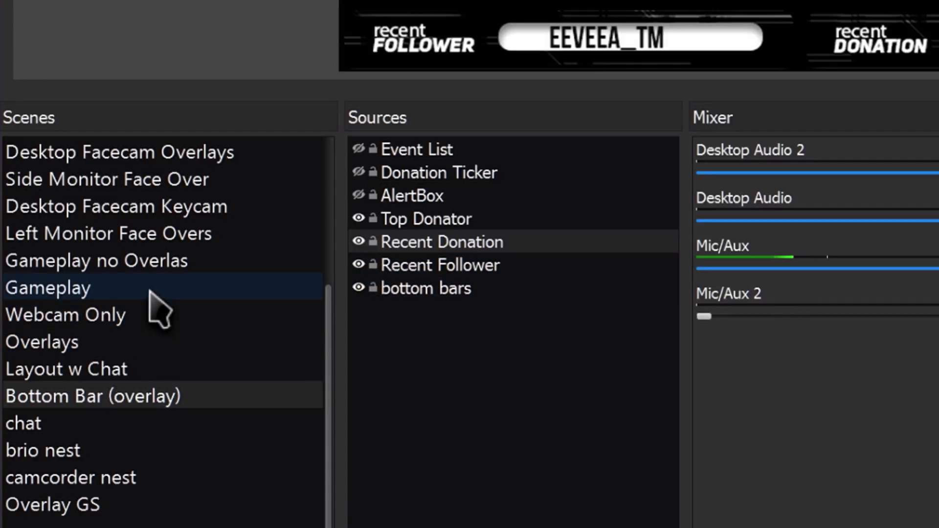
left_click(132, 342)
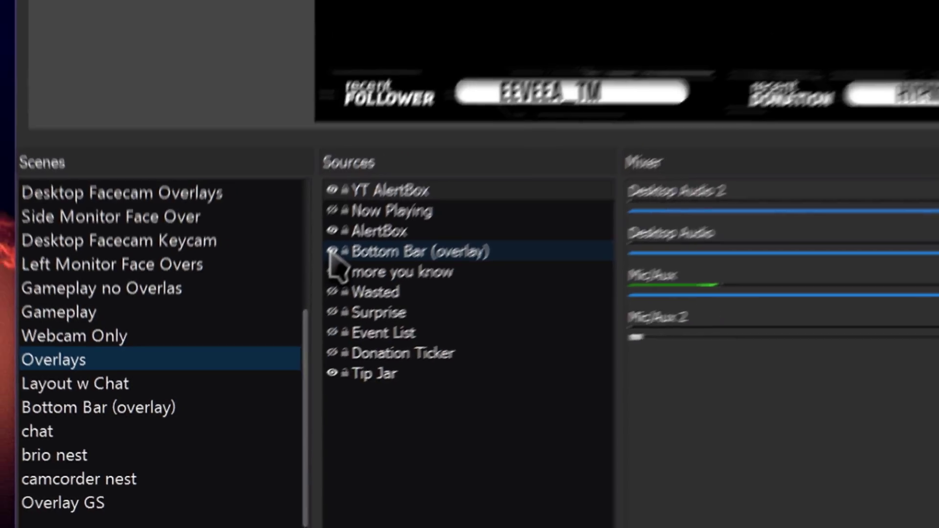
left_click(332, 251)
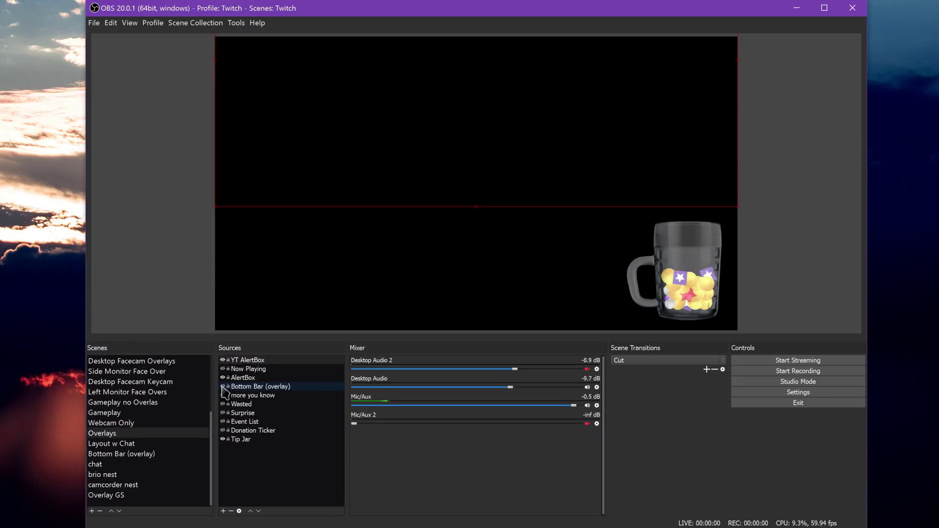